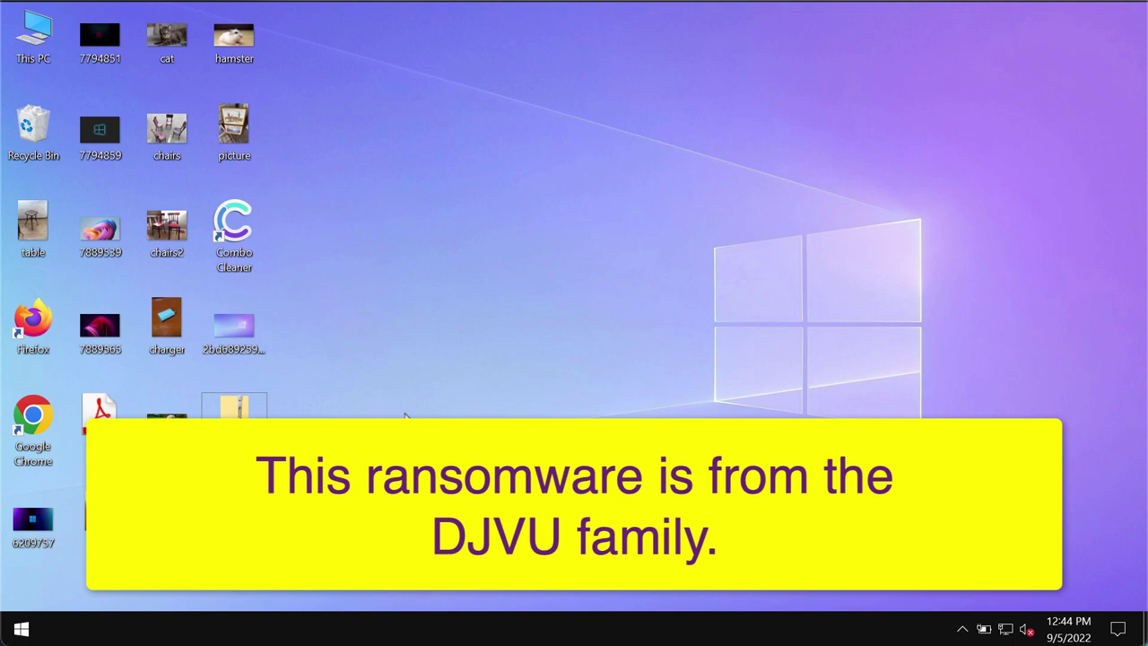
Step: View the chairs2, chairs and cat photos one after another in Windows Photo Viewer
double_click(167, 227)
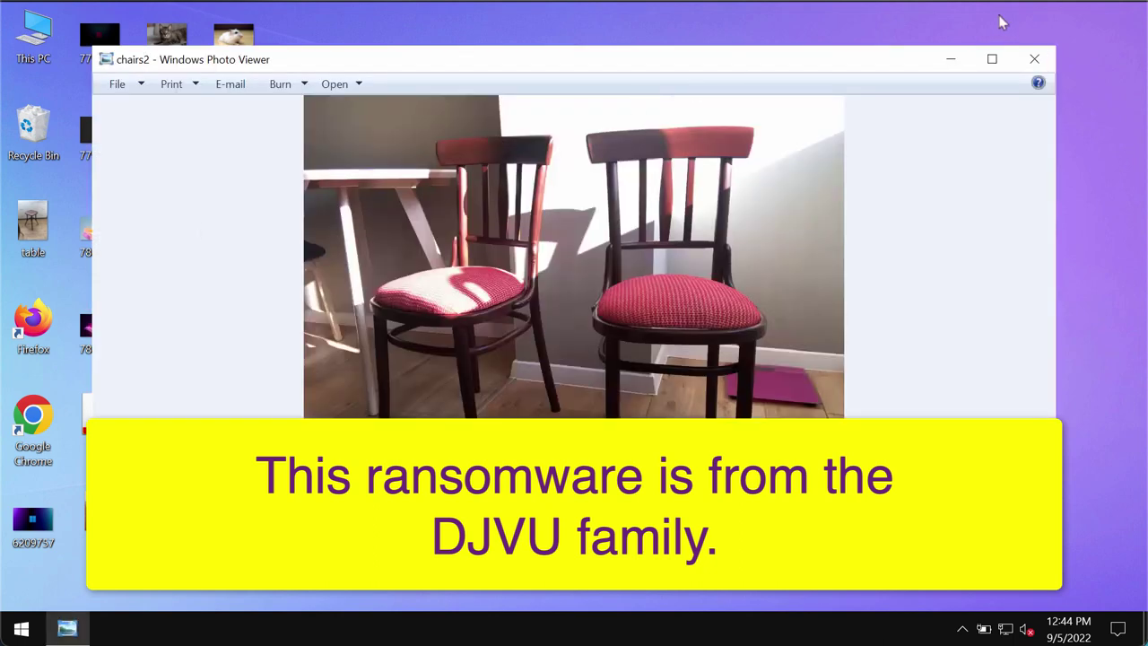
click(1034, 58)
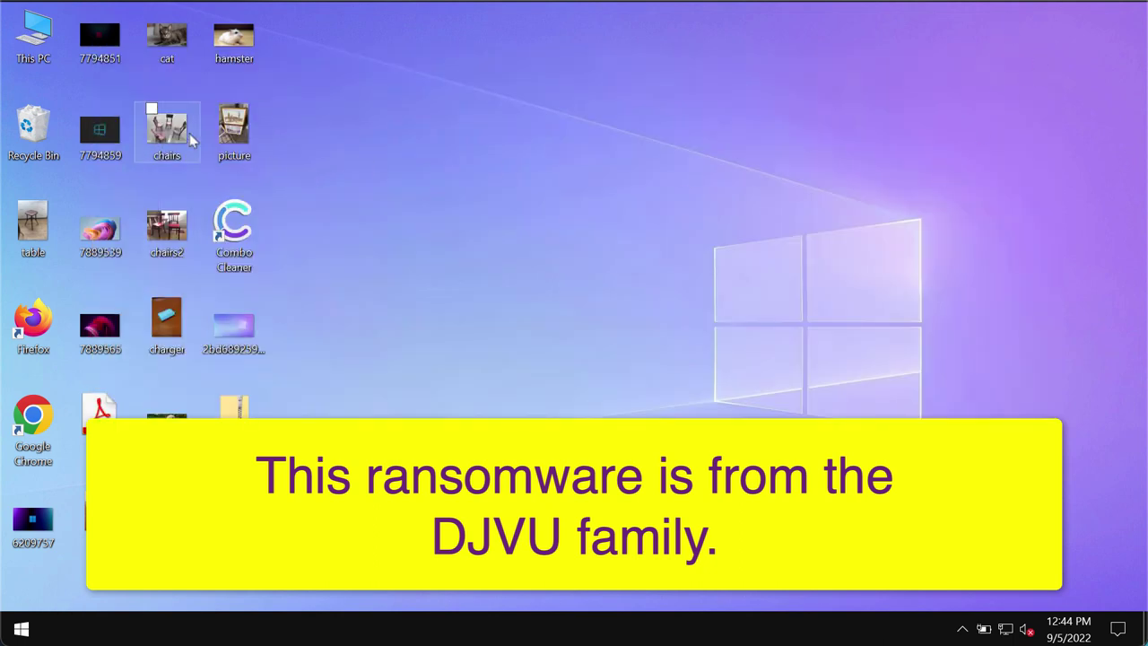
double_click(189, 134)
click(1034, 56)
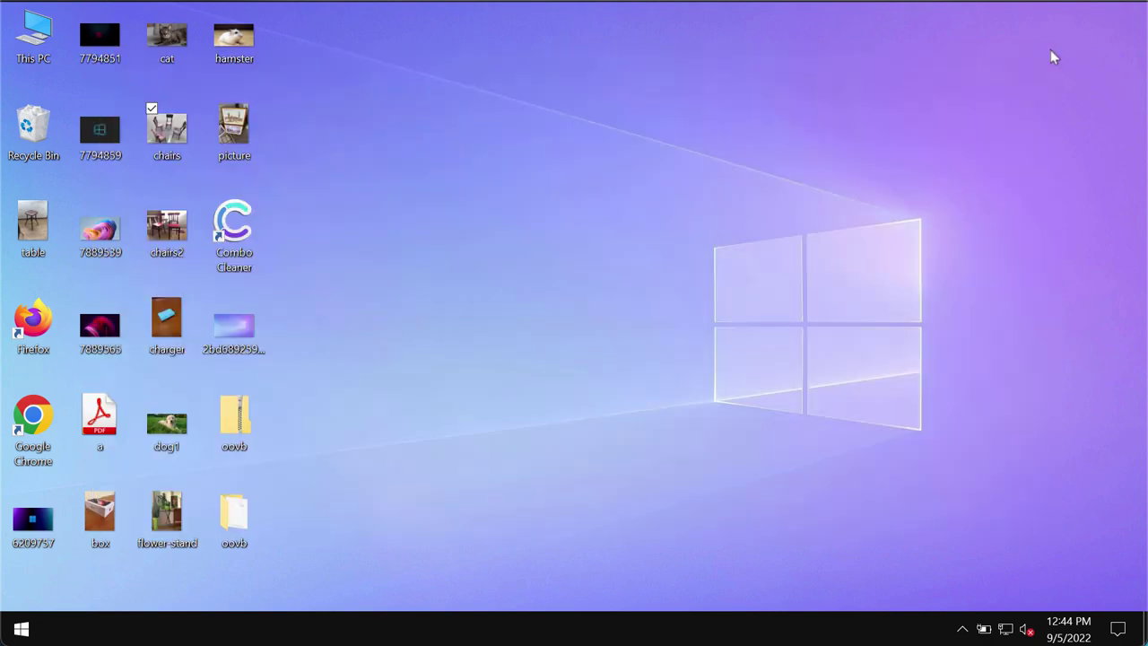
double_click(167, 36)
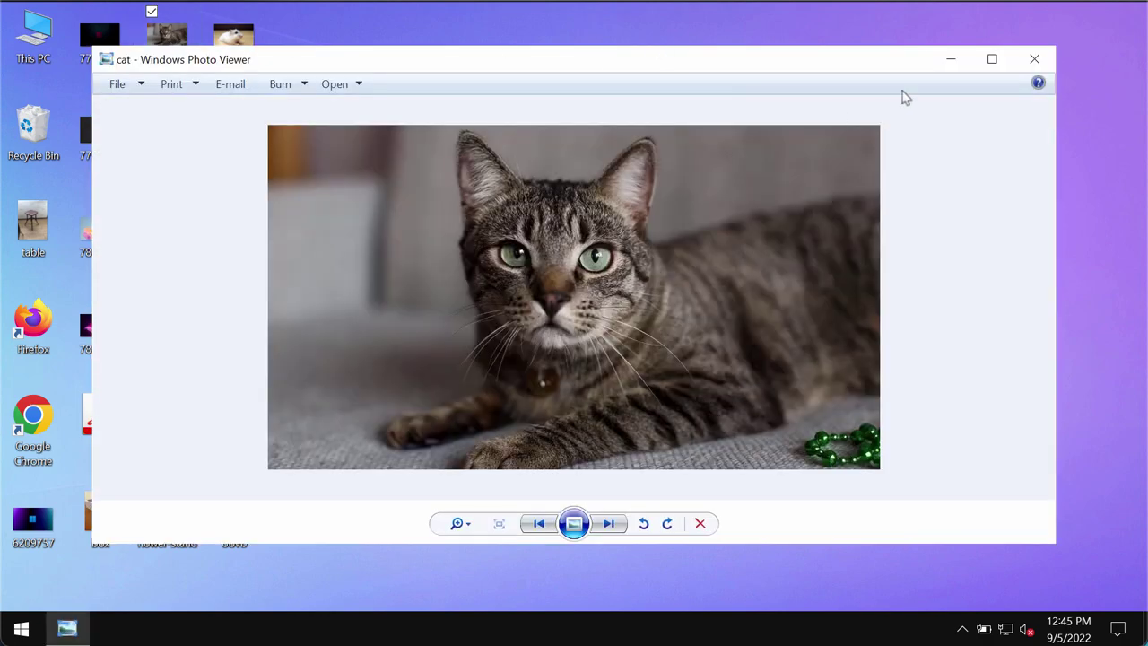
click(1043, 63)
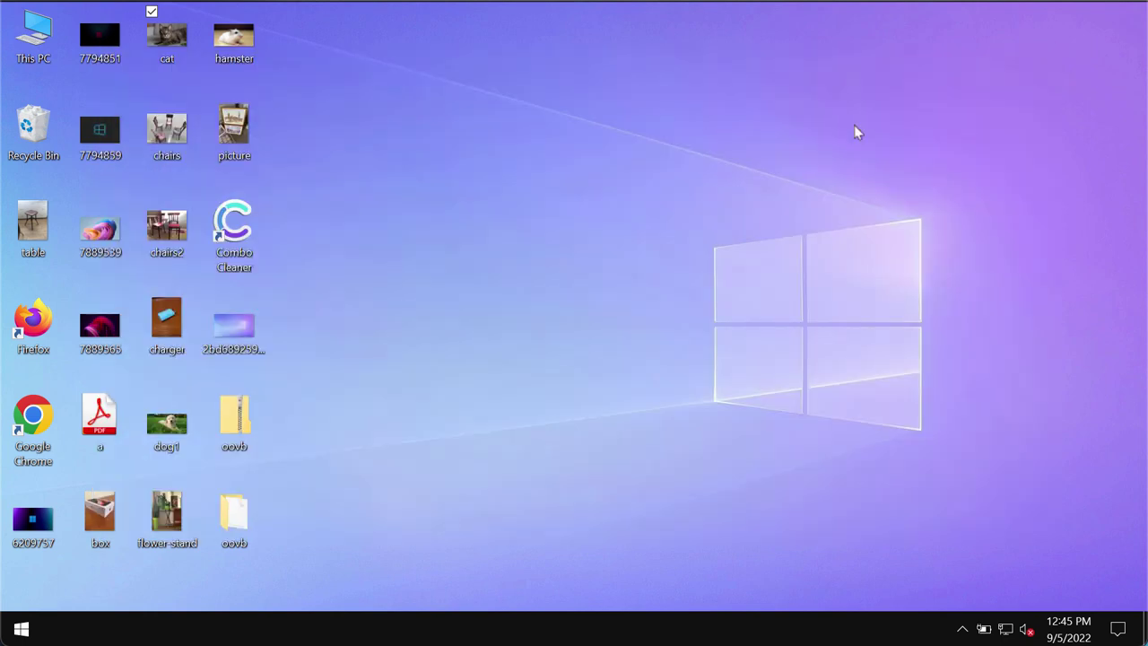
Step: View the 6209757 and box images, then select the lower oovb folder
double_click(36, 524)
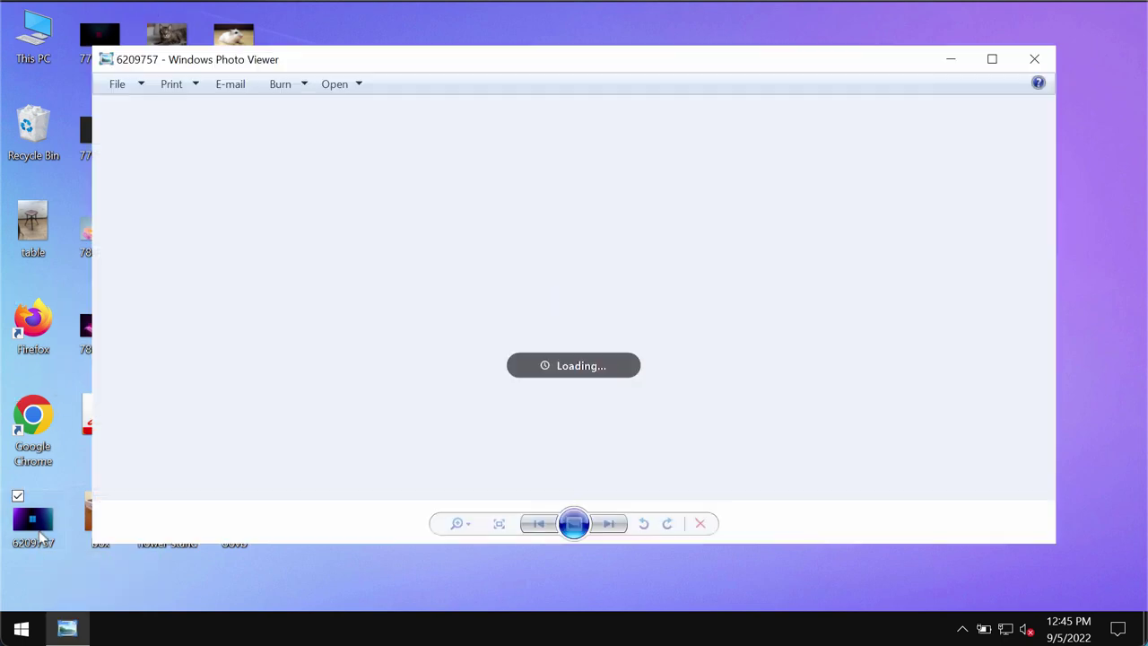
click(1040, 56)
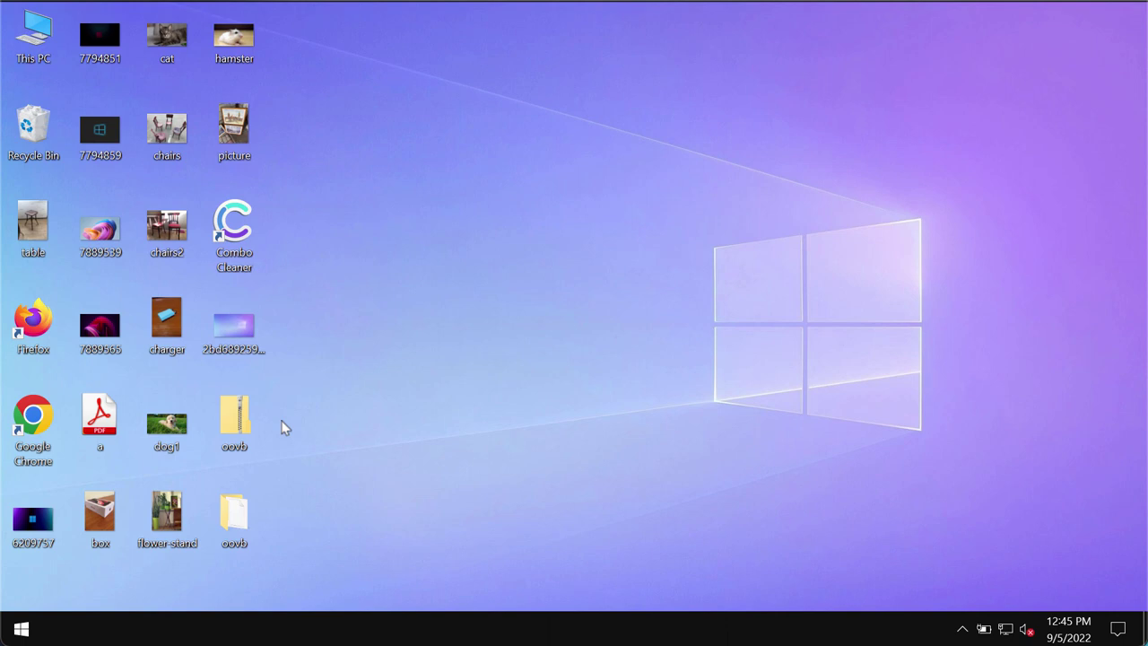
double_click(99, 511)
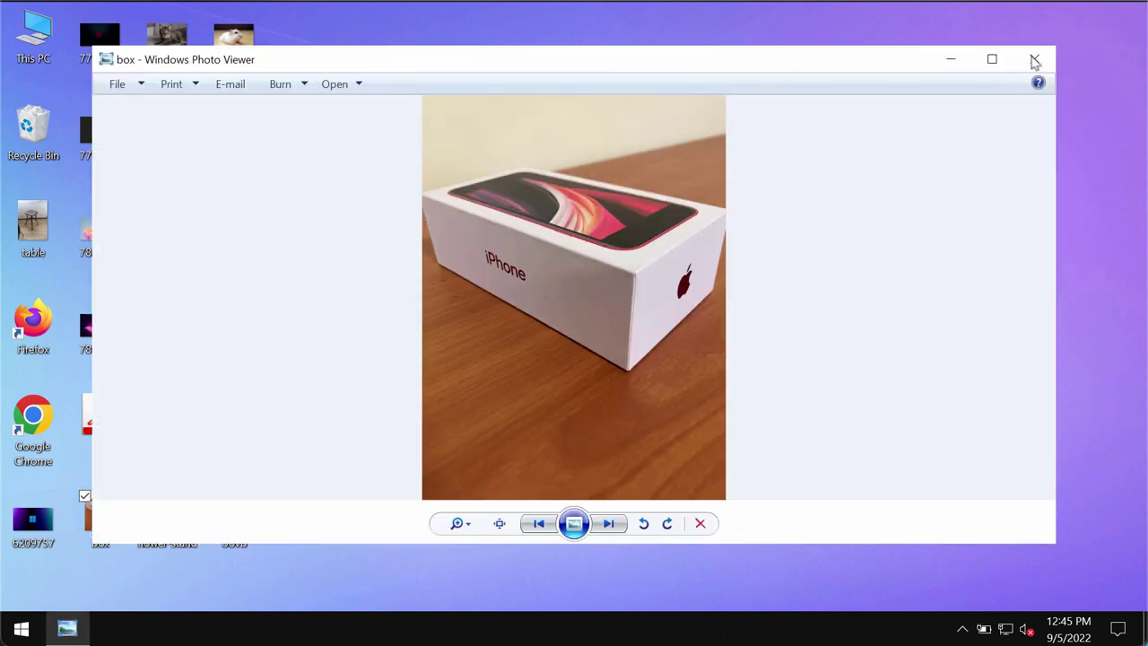
click(1034, 58)
click(250, 535)
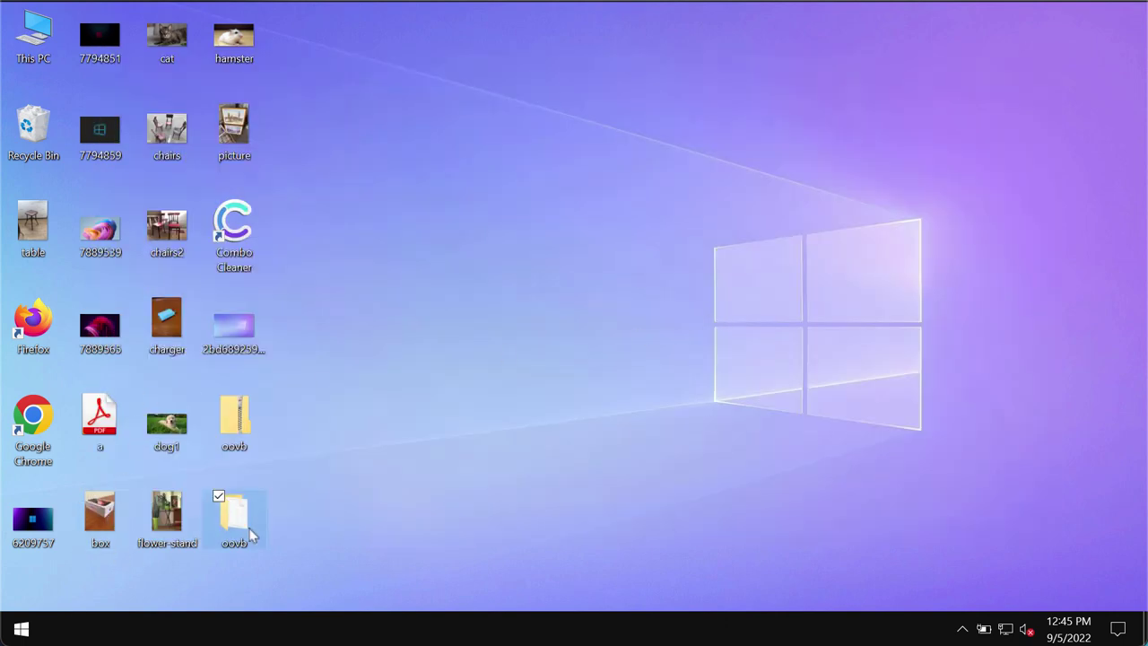
Step: Open the oovb folder, select its single Application file, then close the folder window
double_click(243, 525)
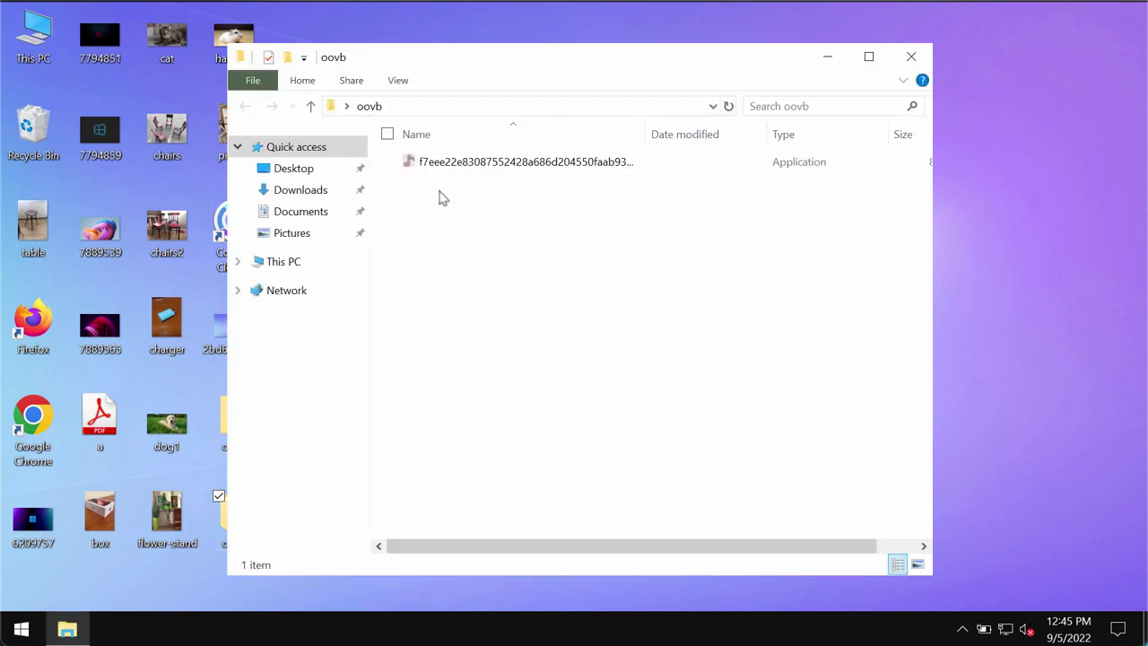
click(487, 163)
click(911, 57)
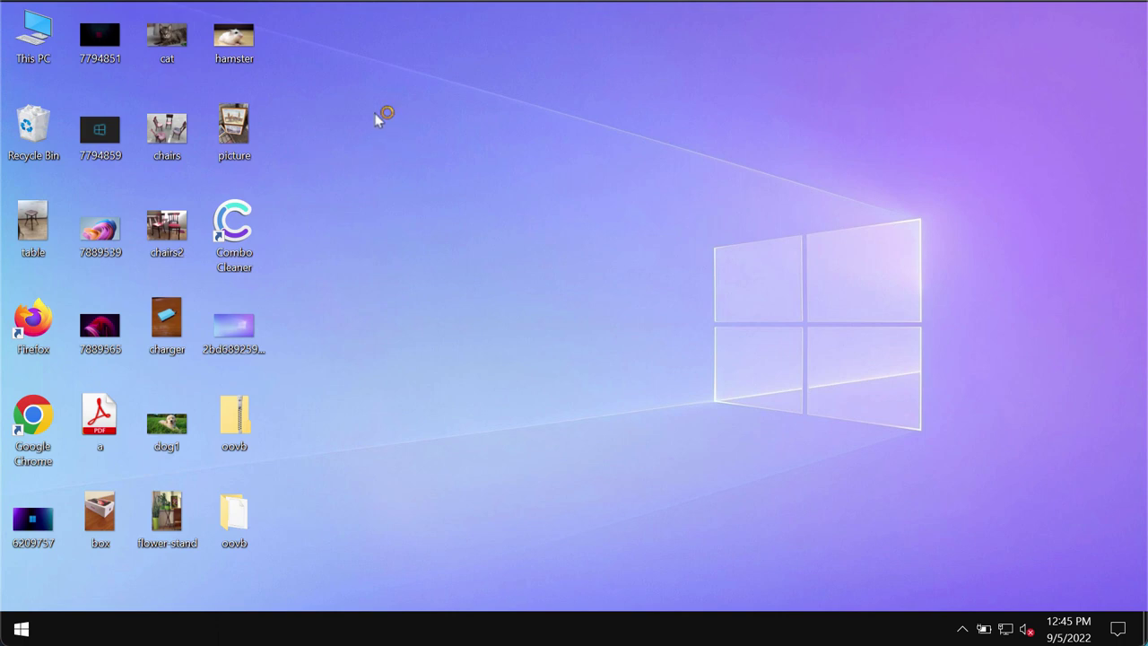
Step: Sign out of Windows from the Start context menu and sign back in to the account
right_click(25, 632)
mouse_move(134, 581)
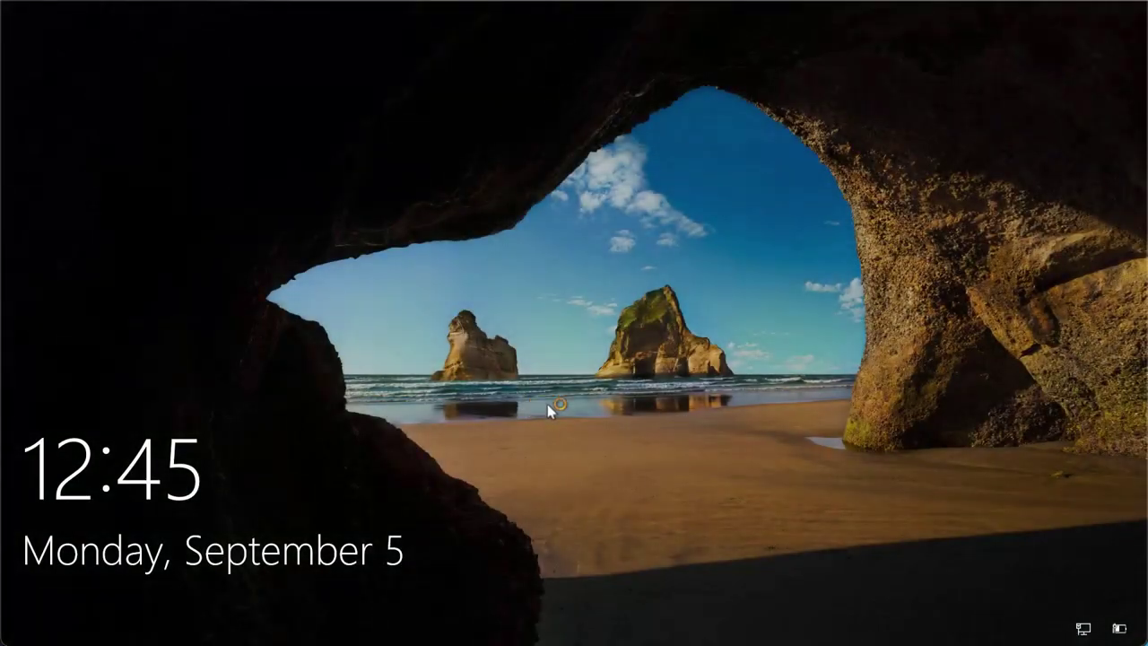
click(547, 403)
click(570, 381)
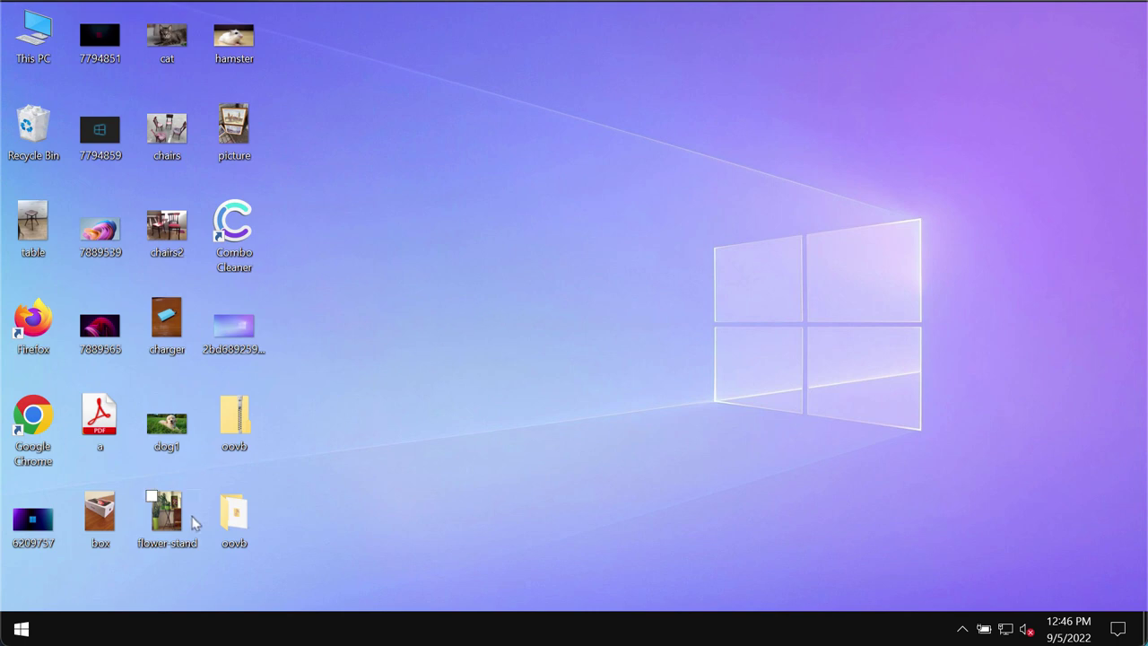
Step: Confirm the encrypted picture, chairs and 7794851 .oovb files won't open, then launch Google Chrome
click(239, 536)
double_click(240, 325)
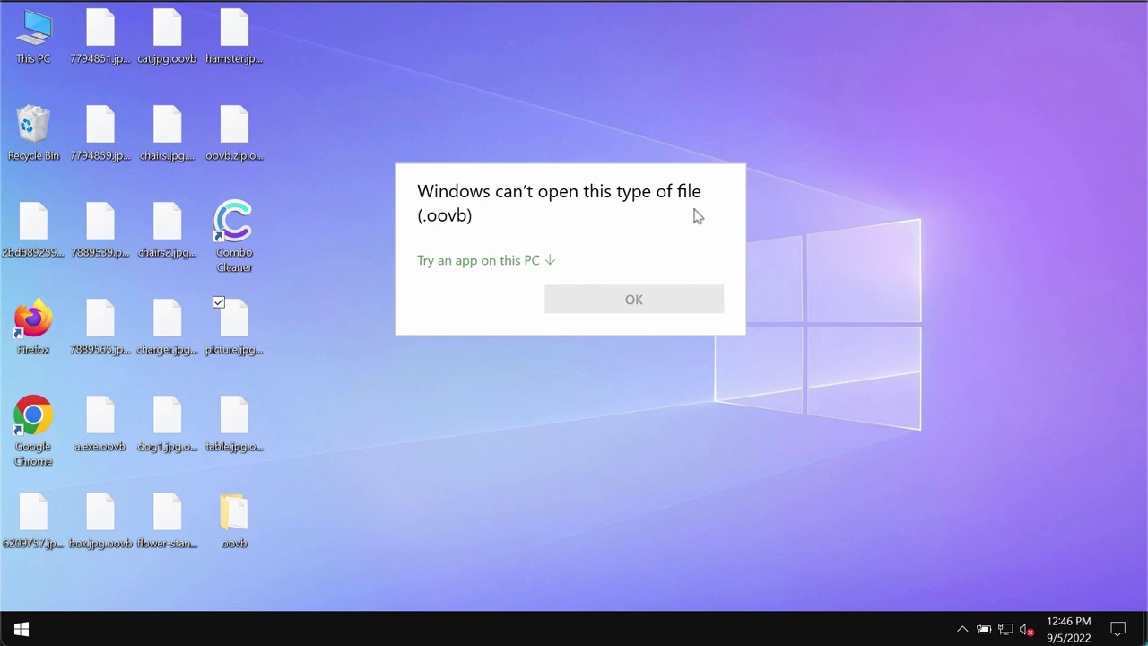
click(167, 129)
double_click(168, 128)
click(508, 132)
double_click(115, 54)
click(775, 303)
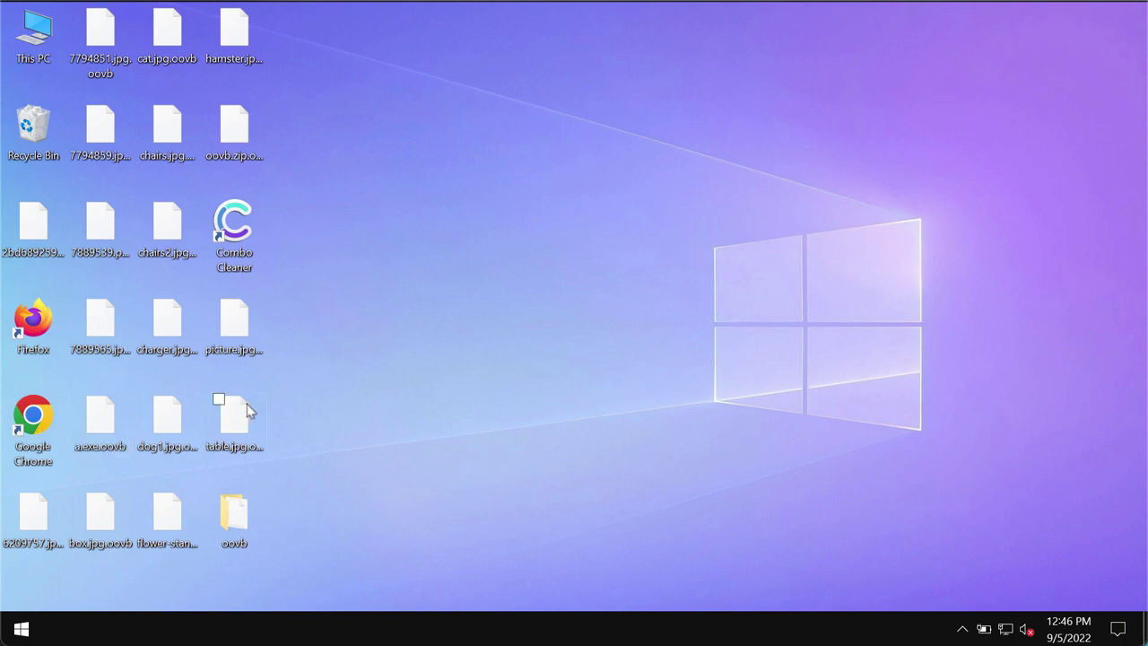
double_click(46, 430)
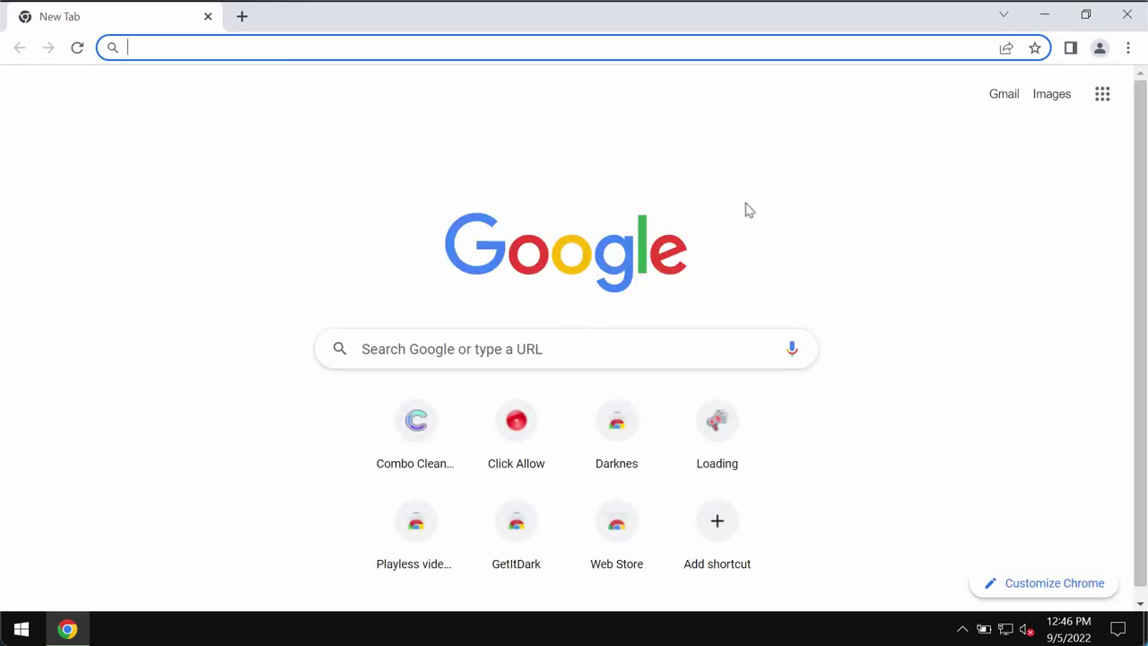
click(407, 453)
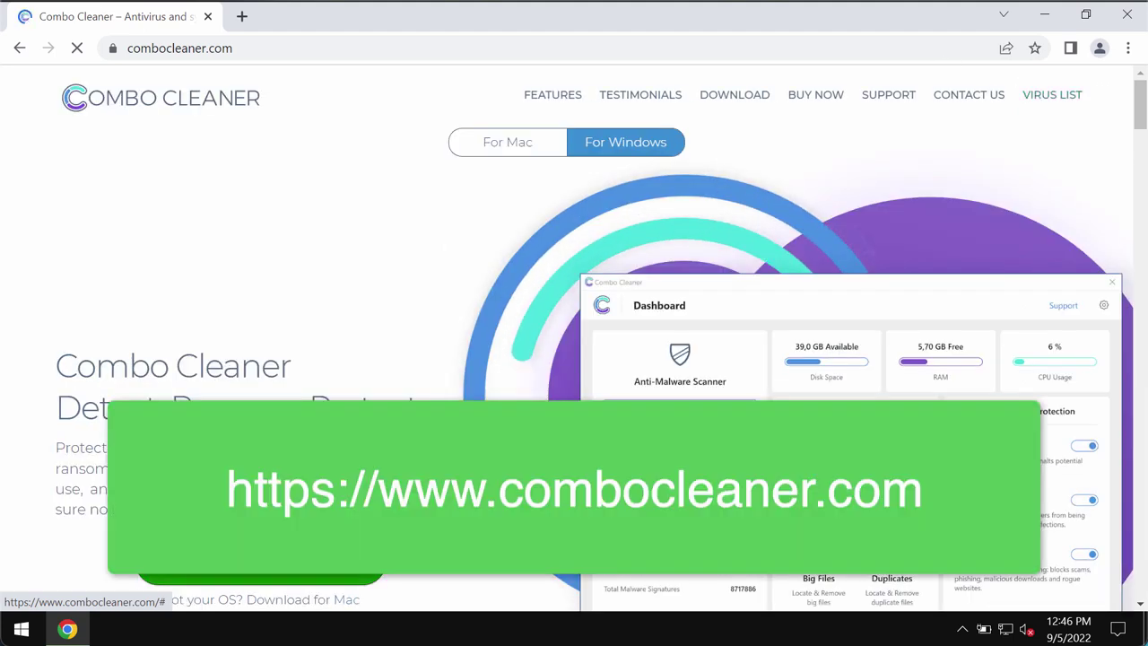
click(363, 56)
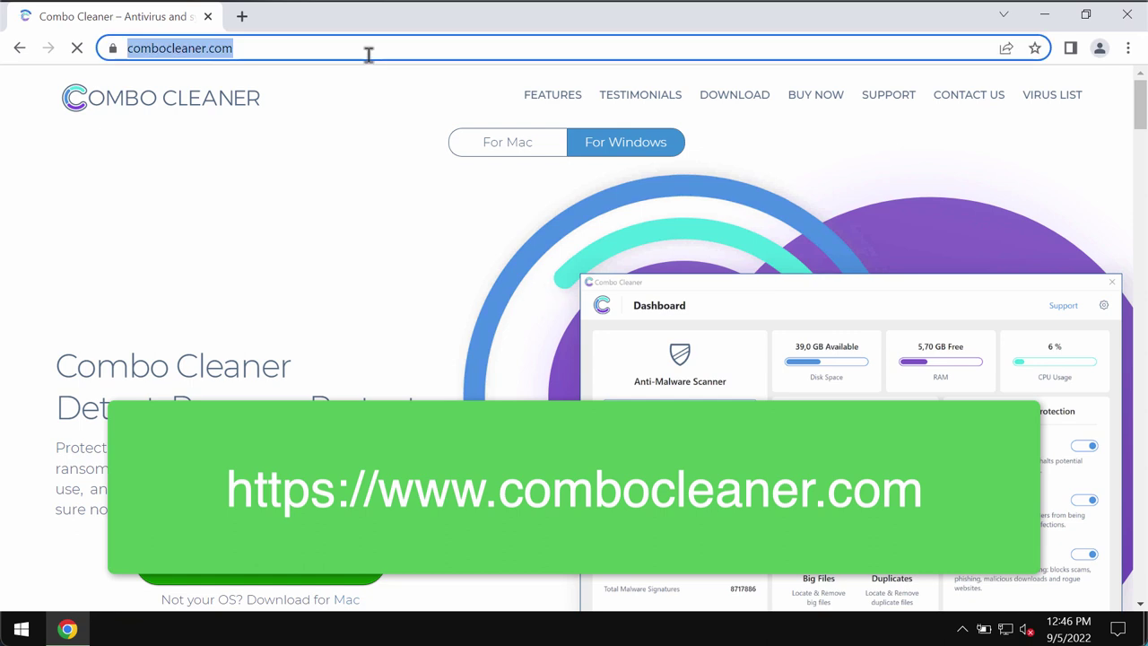
click(244, 50)
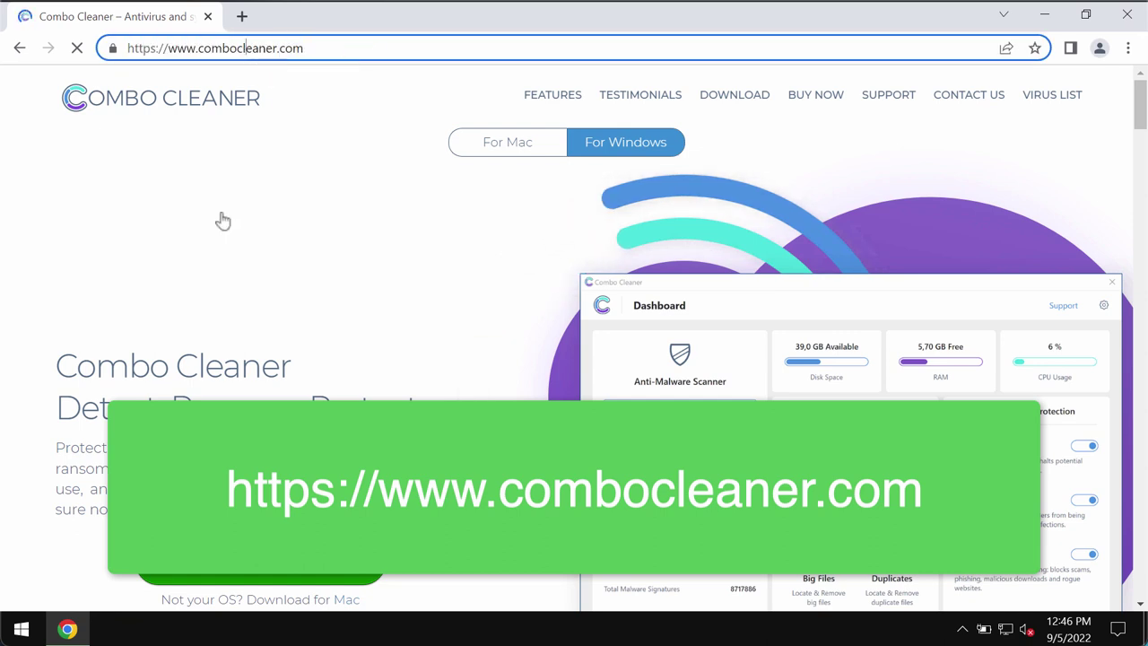
click(1045, 15)
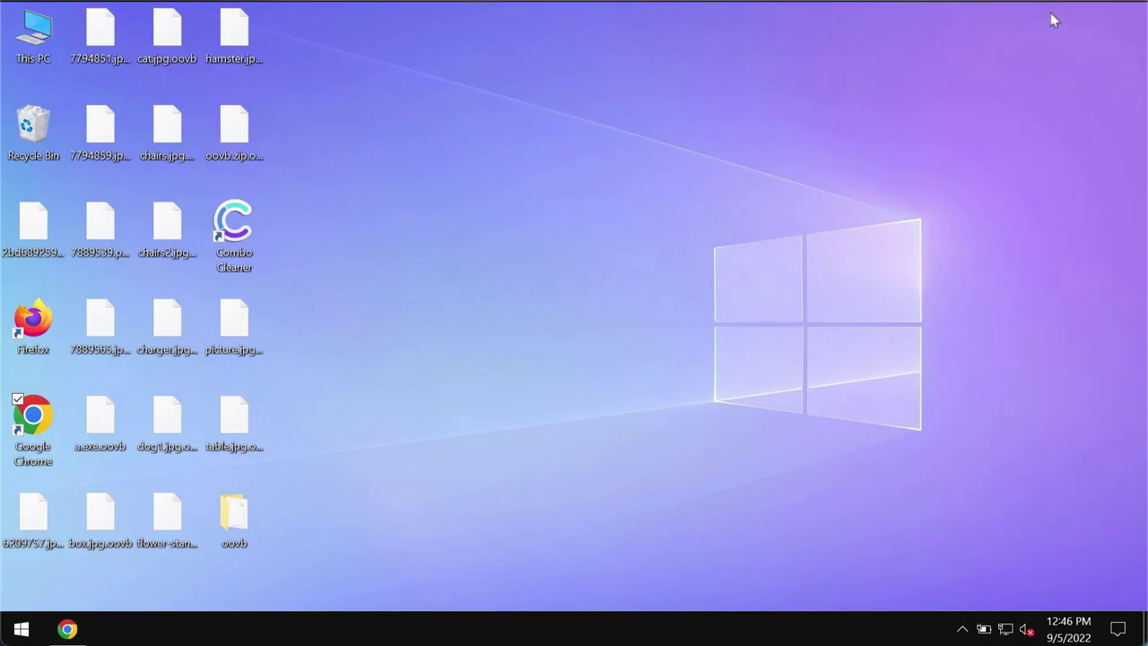
Step: Launch Combo Cleaner from its desktop shortcut and start a Quick Scan from the Dashboard
click(964, 628)
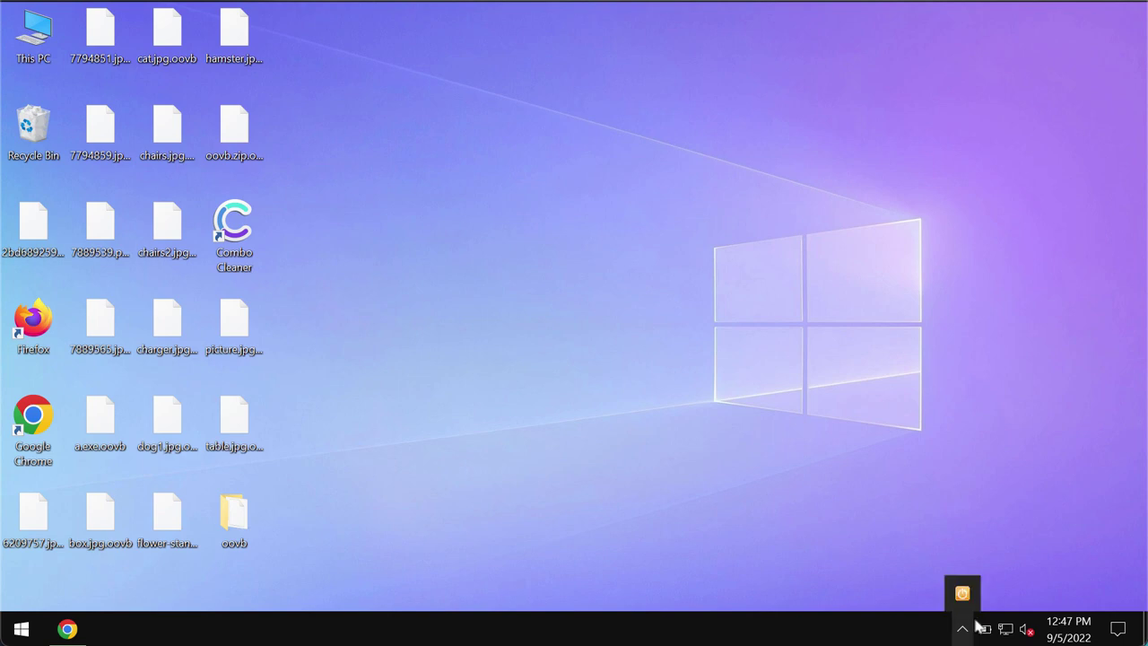
double_click(246, 230)
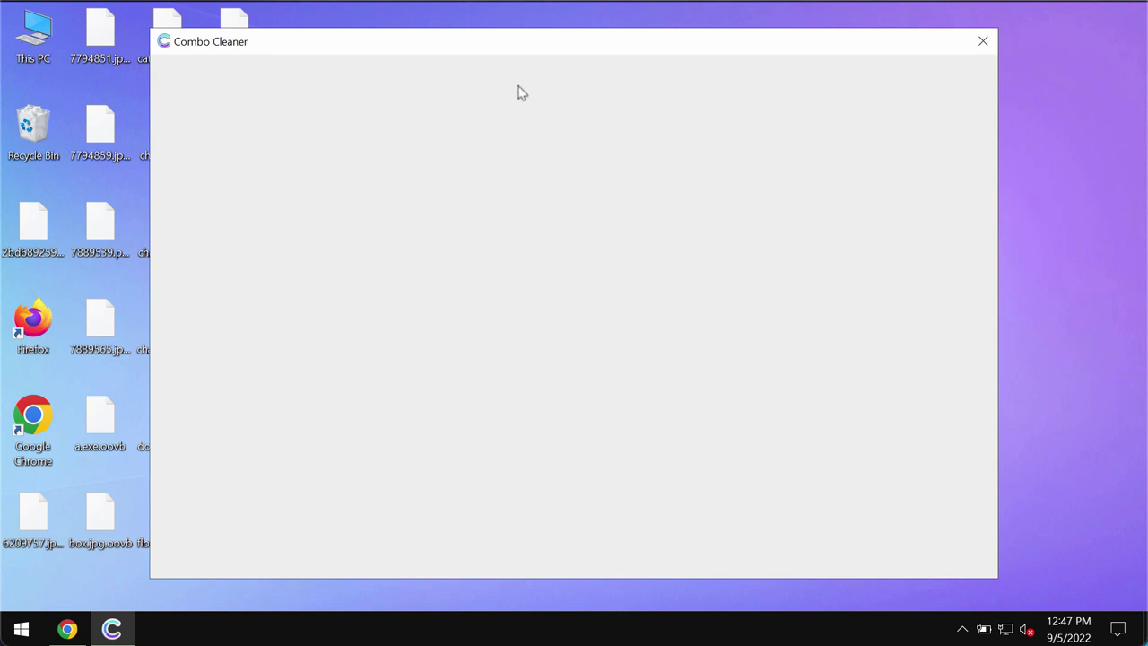
drag(556, 54, 553, 58)
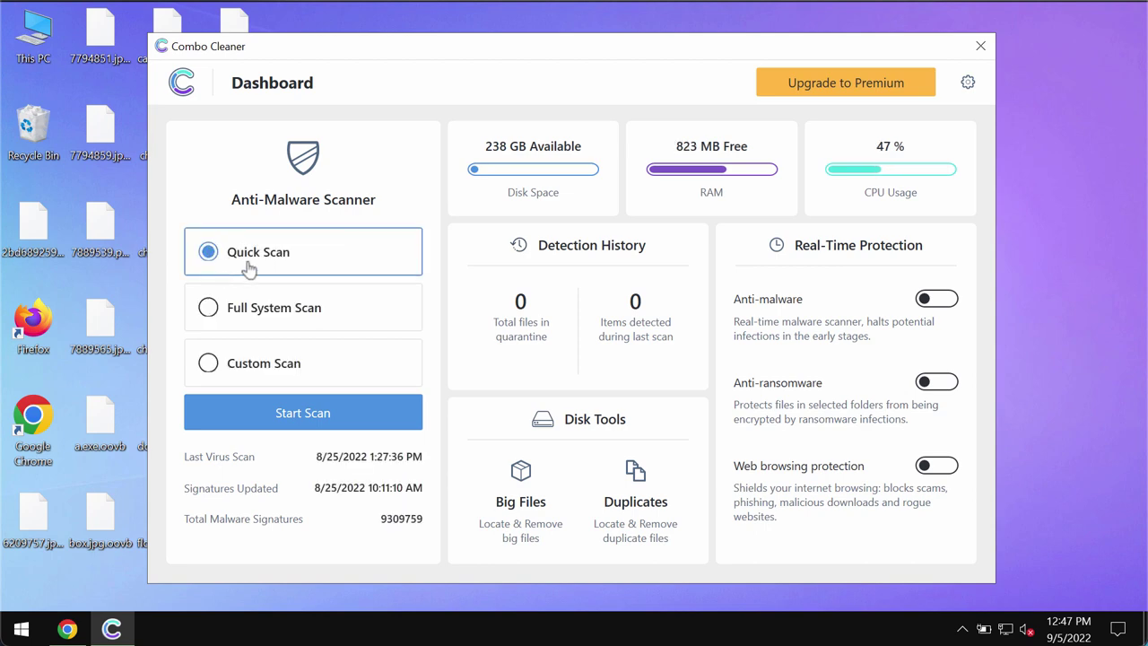
click(345, 422)
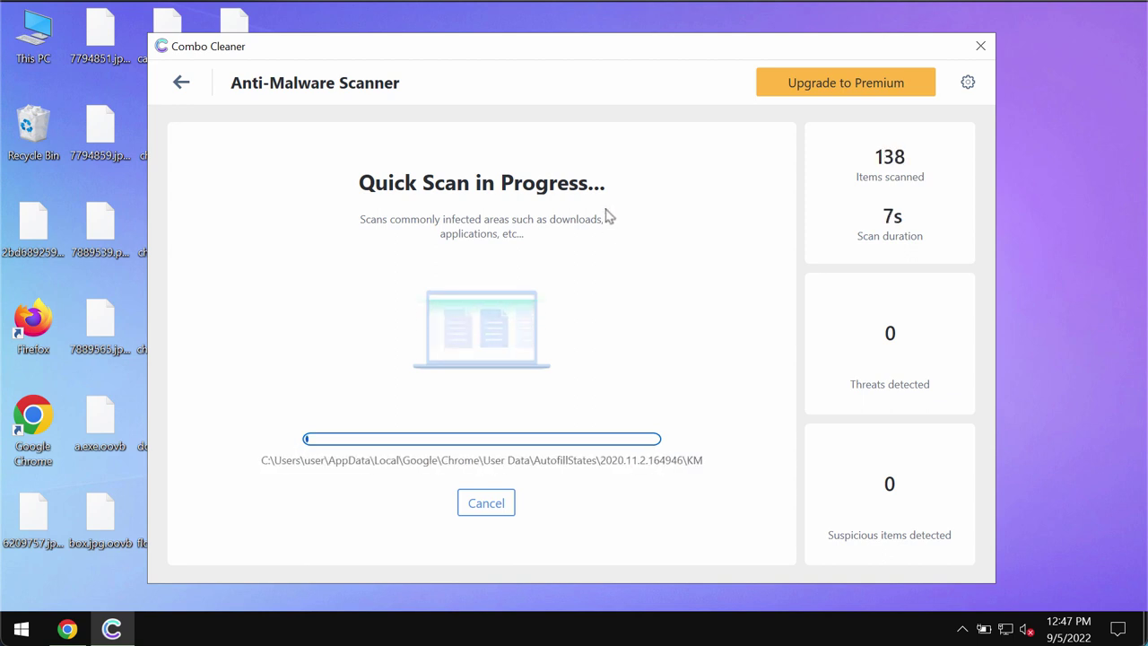
drag(642, 58, 639, 60)
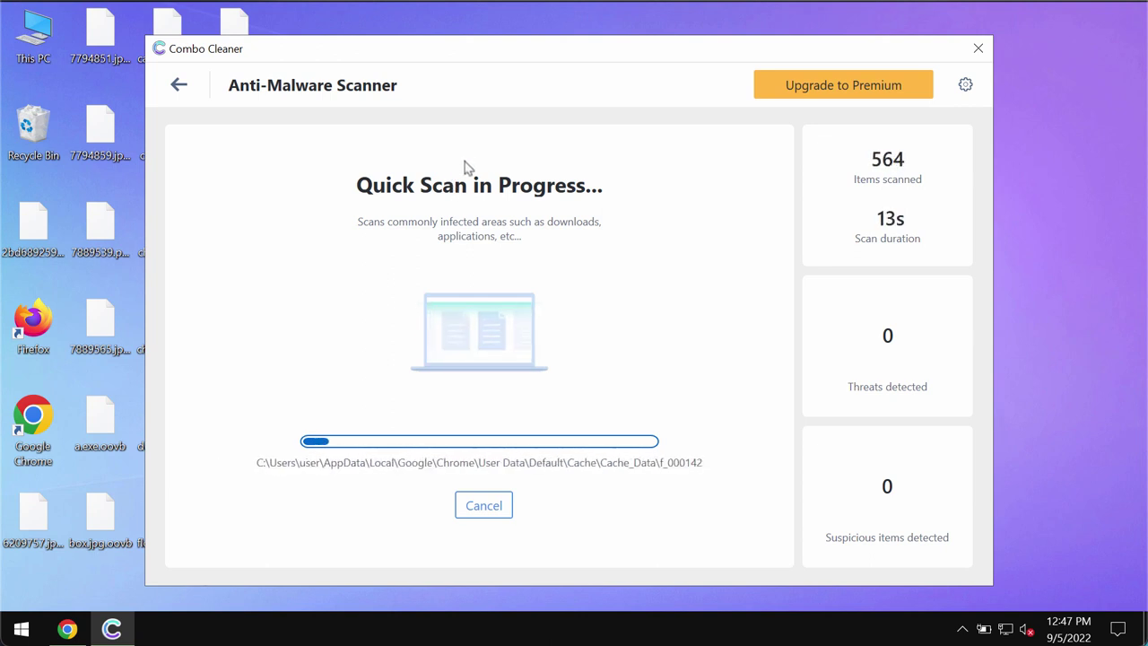
drag(694, 57, 686, 52)
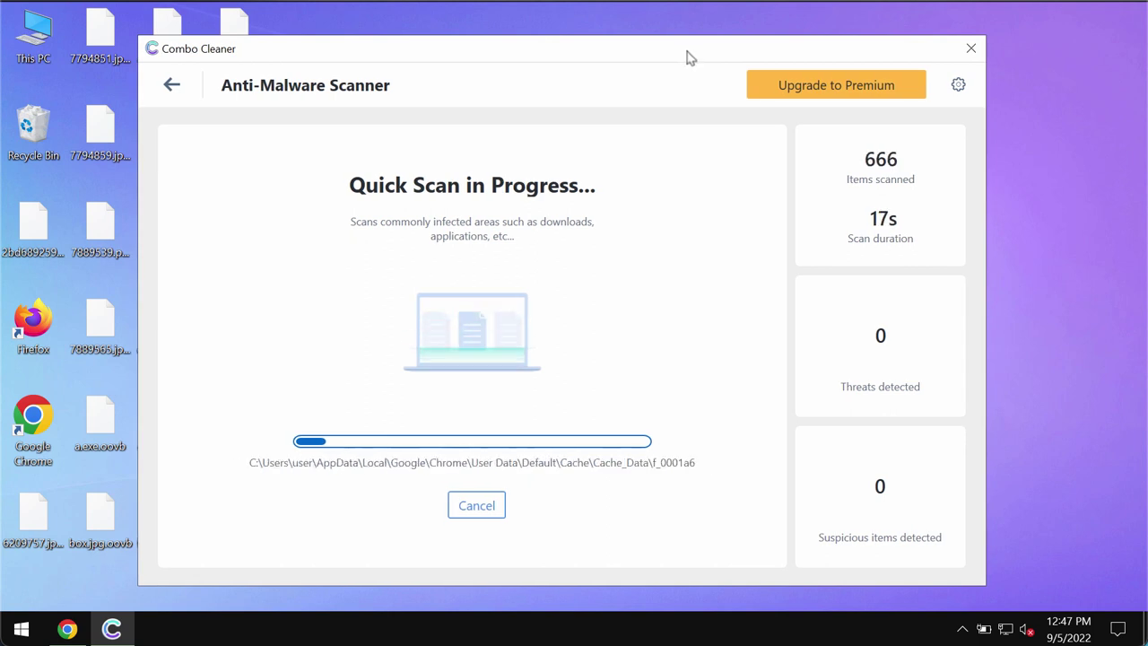
drag(694, 57, 694, 62)
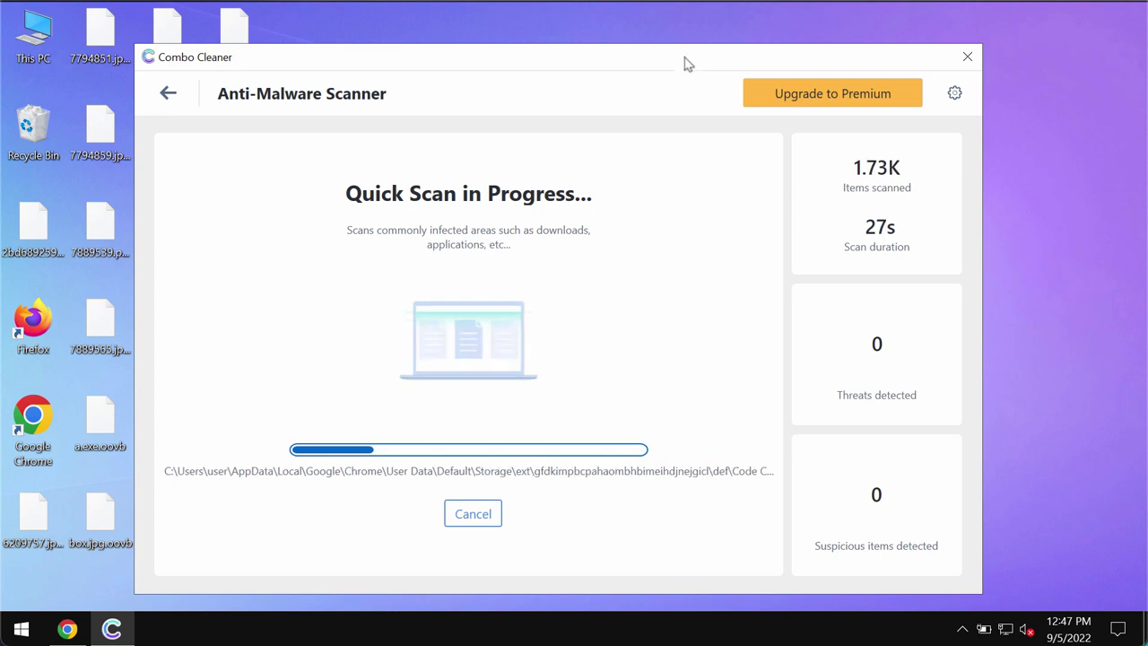
Step: Open Combo Cleaner's Settings and view the Anti-Ransomware section with its empty folder lists
click(955, 94)
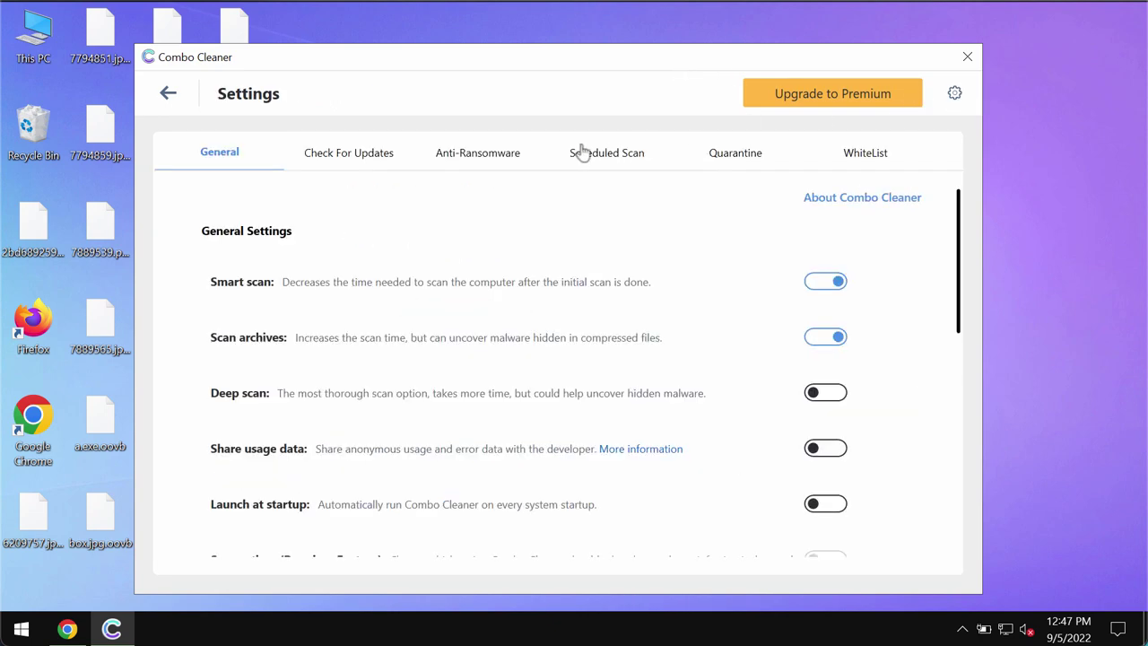
click(489, 157)
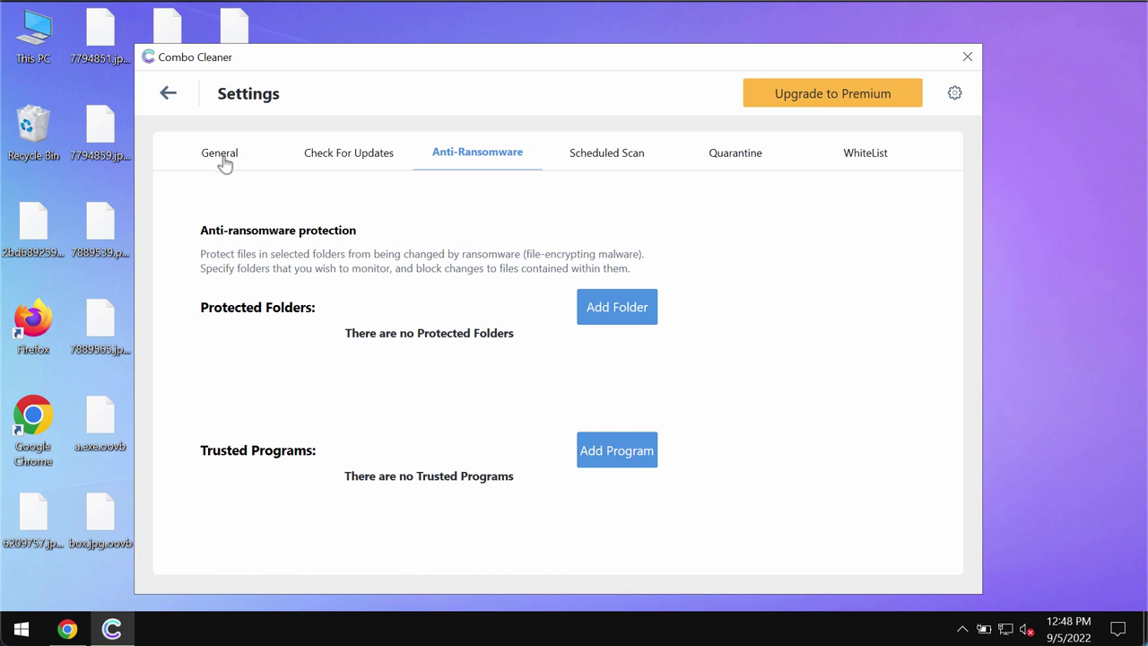
Step: Return to the running Quick Scan, decline cancelling it, and let it reach 3 threats
click(168, 95)
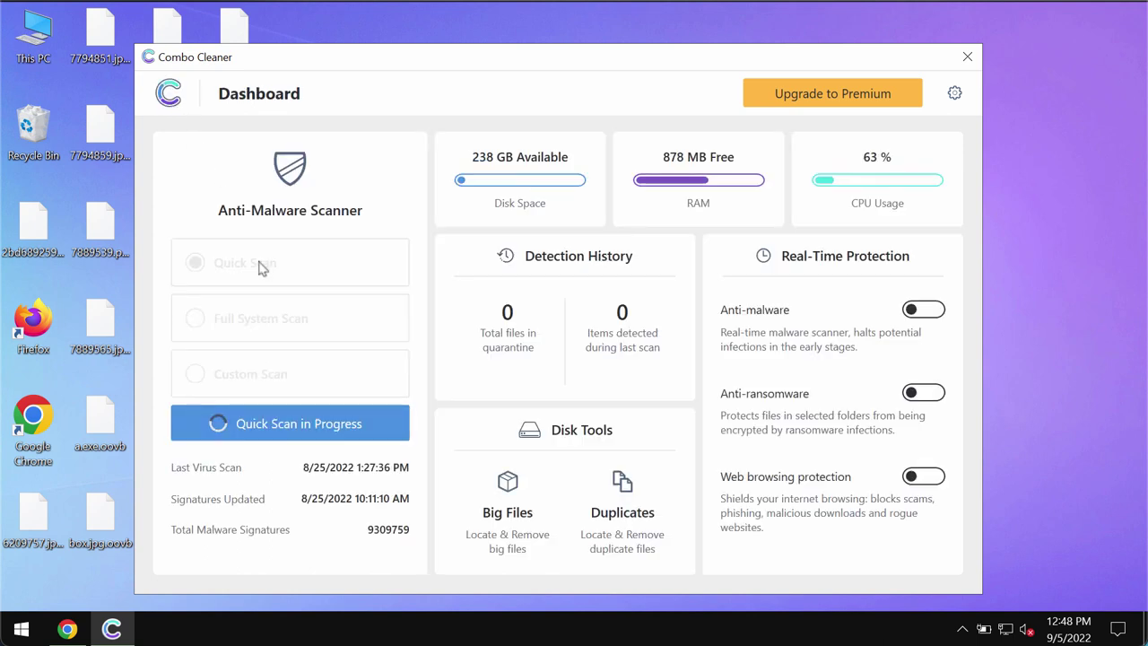
click(276, 426)
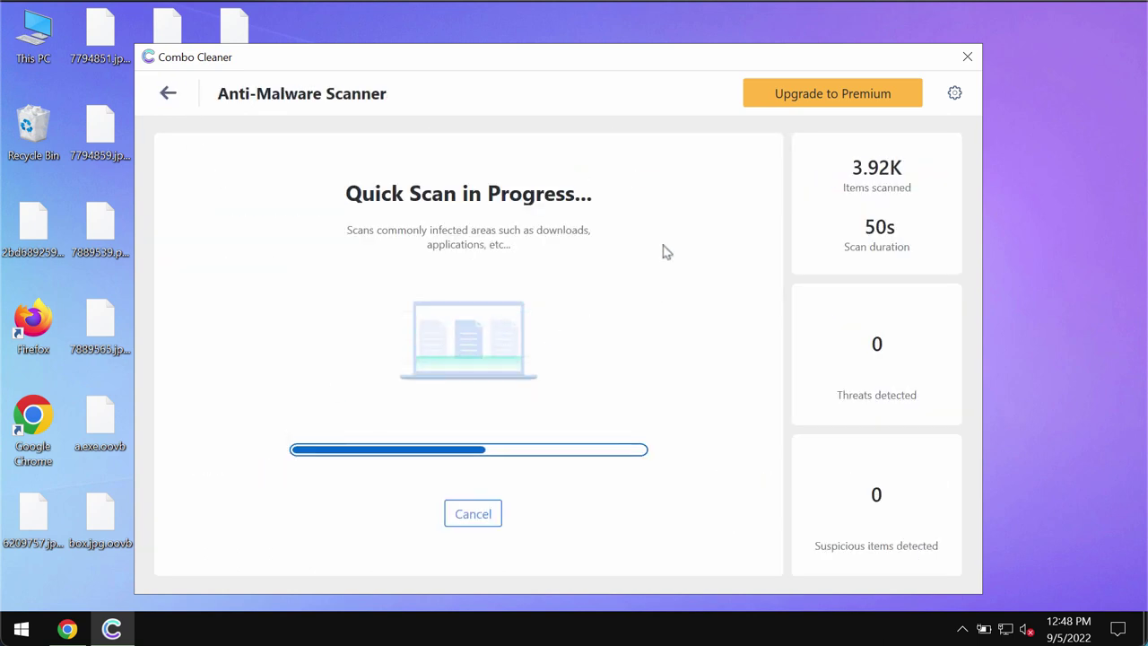
drag(709, 68, 713, 59)
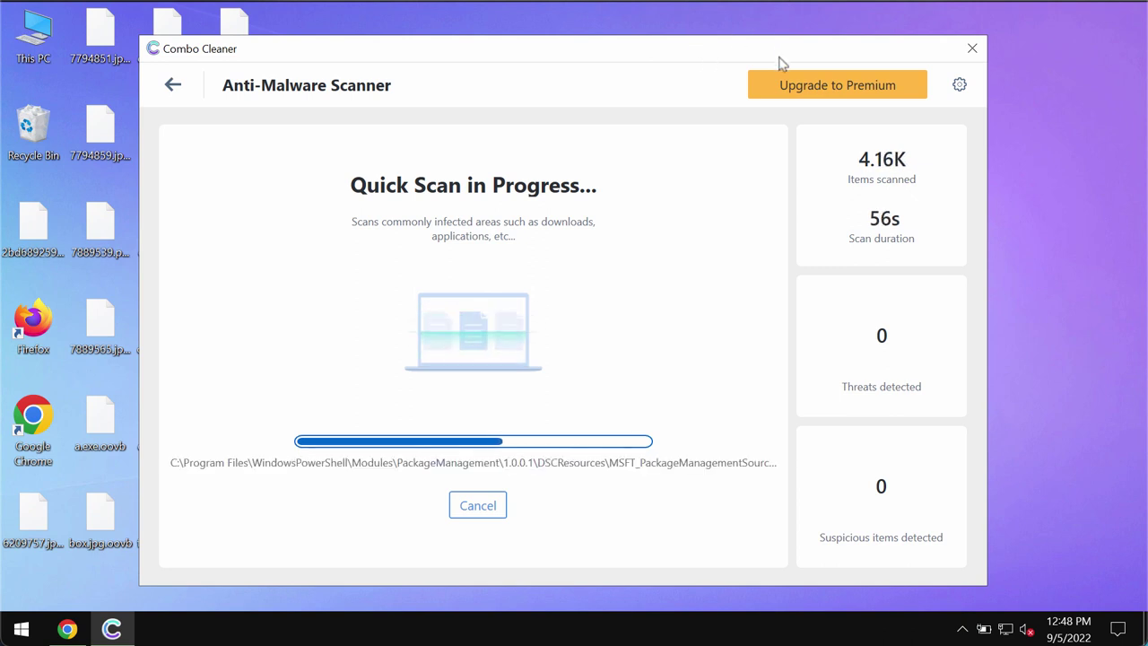
drag(776, 56, 781, 55)
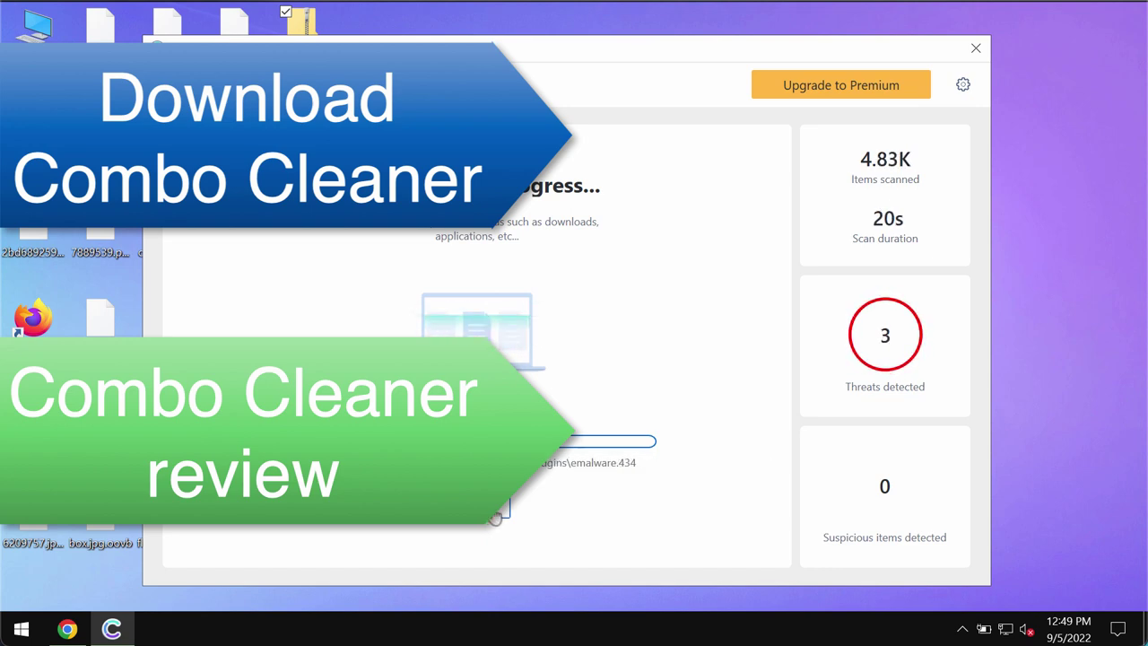
click(496, 511)
click(611, 410)
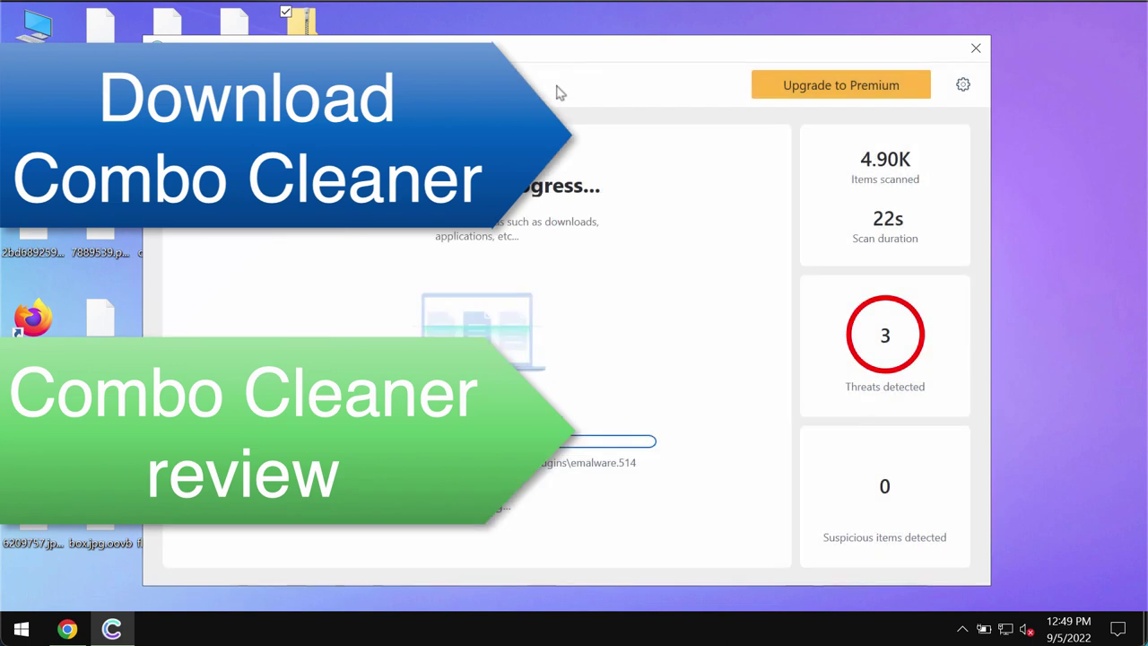